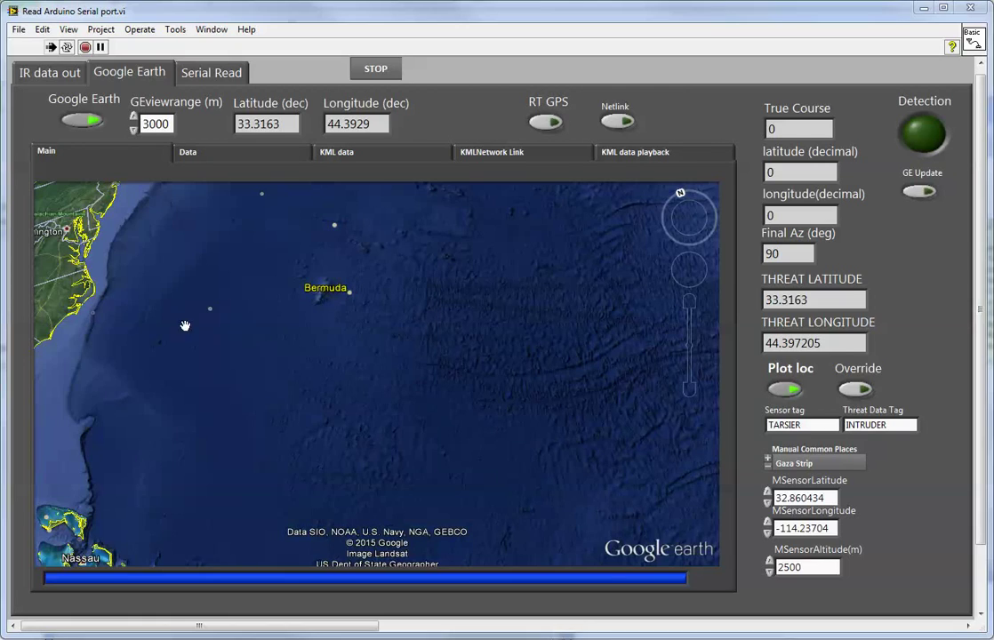
# - Pan, zoom out and spin the Google Earth globe, then zoom in on the Arabian Sea
pyautogui.moveTo(185, 326)
pyautogui.mouseDown()
pyautogui.moveTo(463, 395)
pyautogui.moveTo(660, 396)
pyautogui.mouseUp()
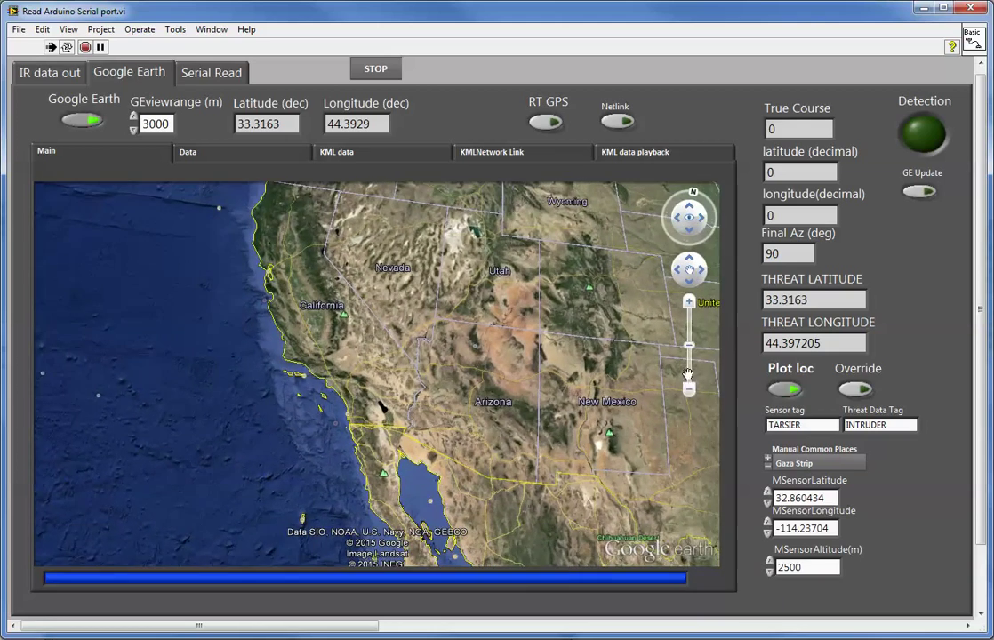
pyautogui.click(689, 388)
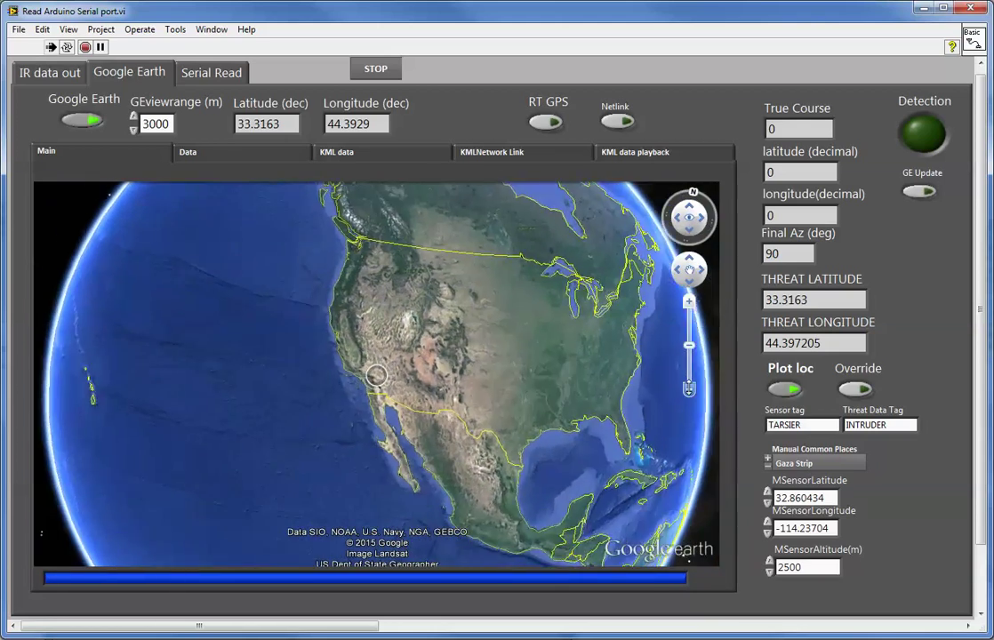
pyautogui.moveTo(451, 381)
pyautogui.mouseDown()
pyautogui.moveTo(587, 416)
pyautogui.moveTo(325, 436)
pyautogui.moveTo(317, 324)
pyautogui.mouseUp()
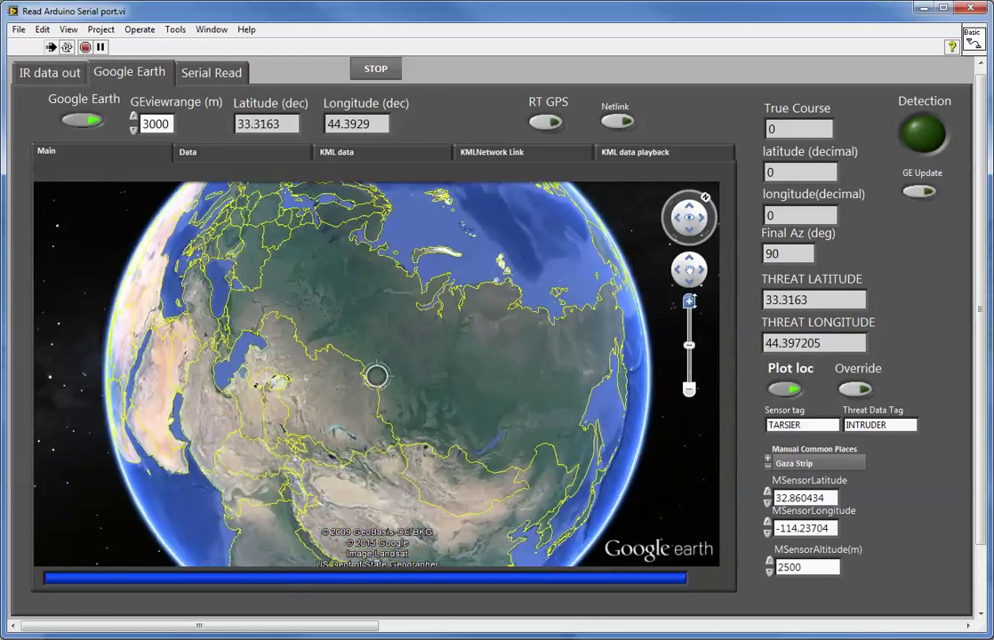
pyautogui.scroll(5, 376, 376)
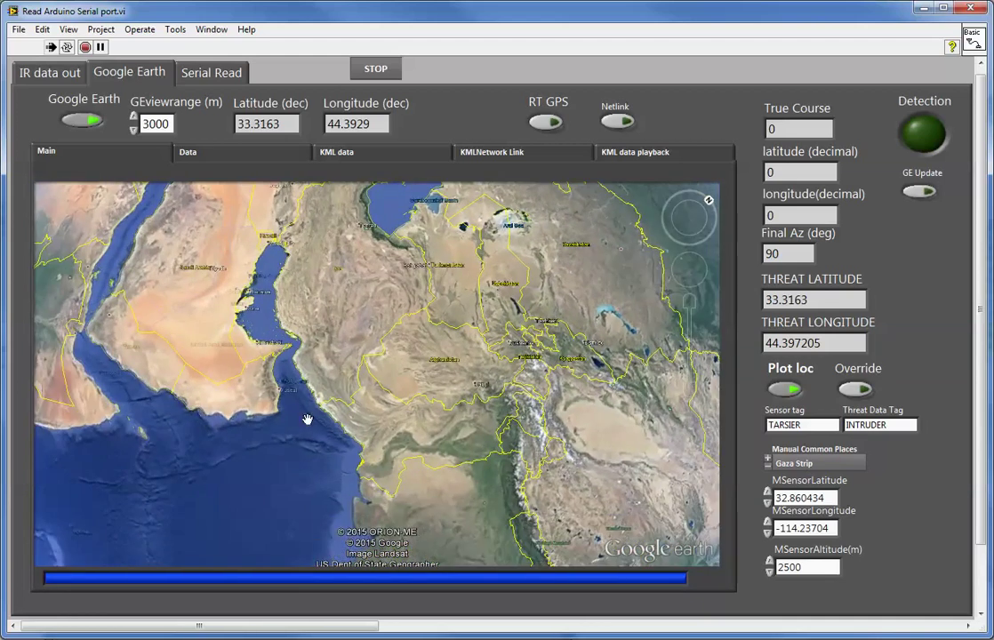
pyautogui.click(689, 302)
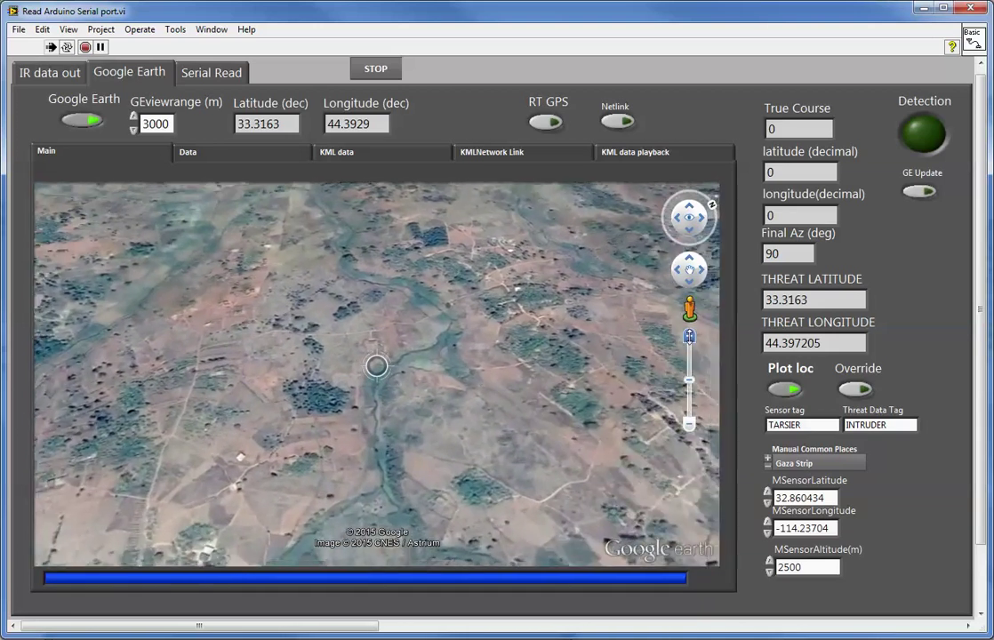
# - Tilt the Google Earth view until hills and sky show, then bring up KML data playback
pyautogui.moveTo(332, 416); pyautogui.dragTo(291, 541, button='middle')
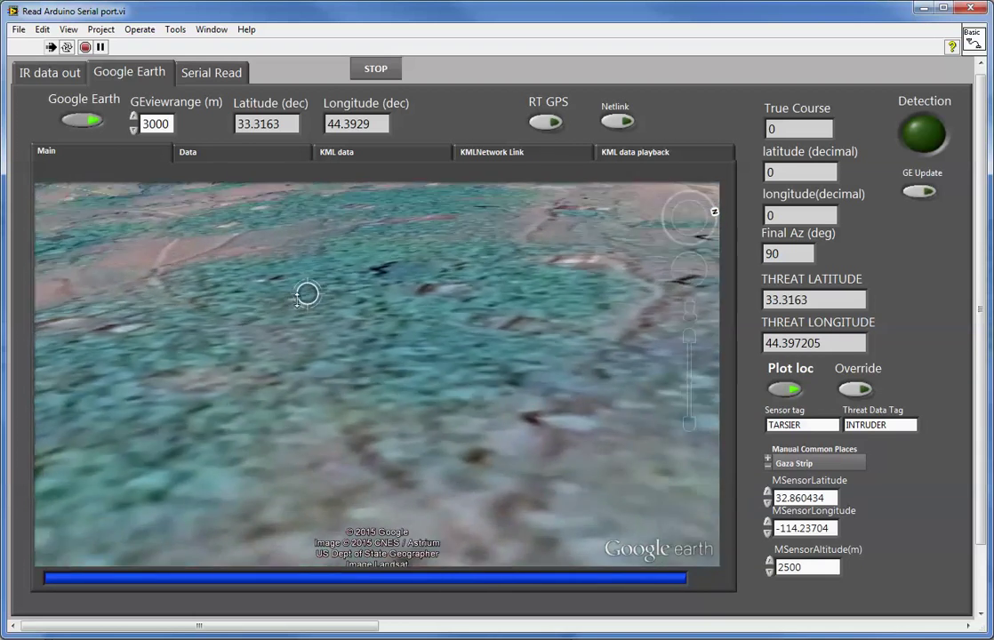
pyautogui.moveTo(298, 300); pyautogui.dragTo(298, 362, button='middle')
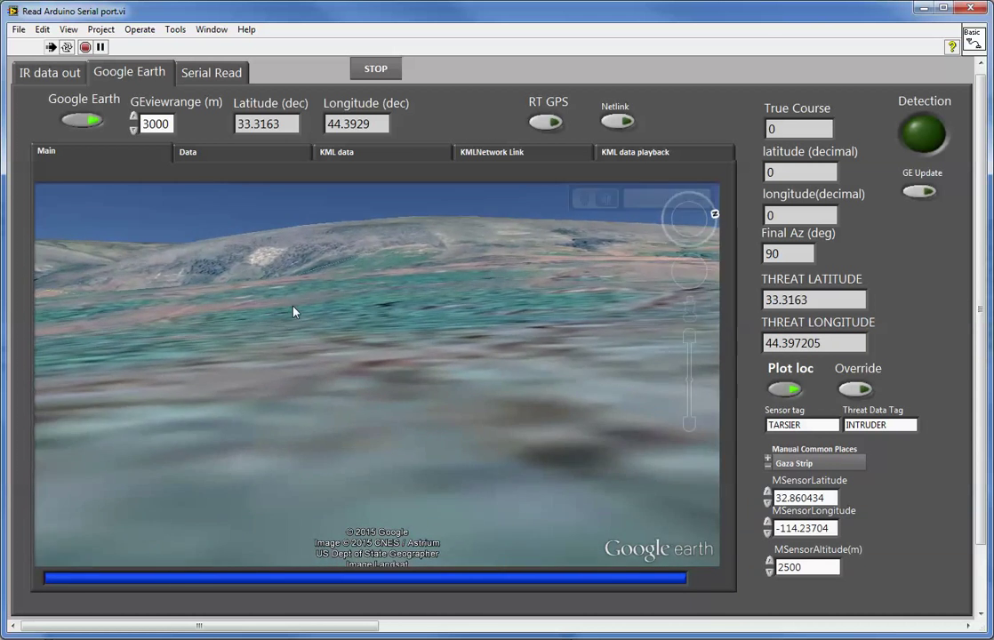
pyautogui.click(654, 154)
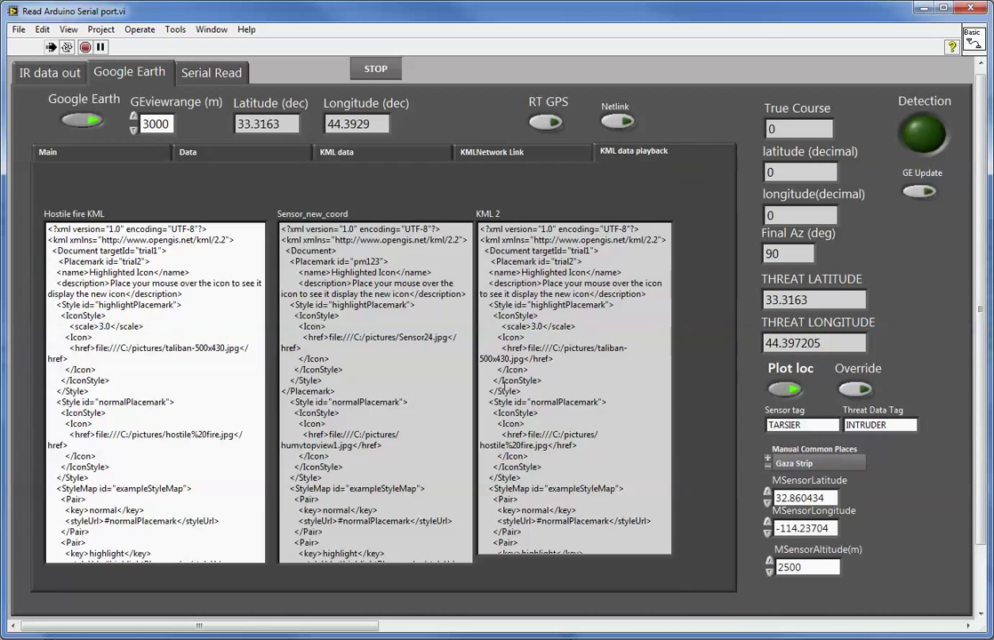
pyautogui.click(103, 157)
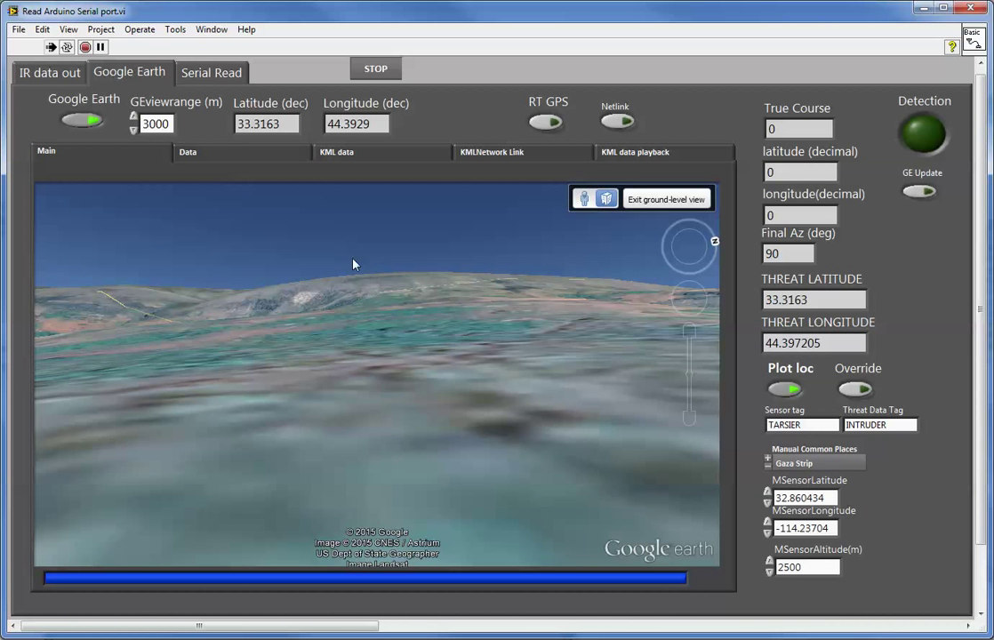